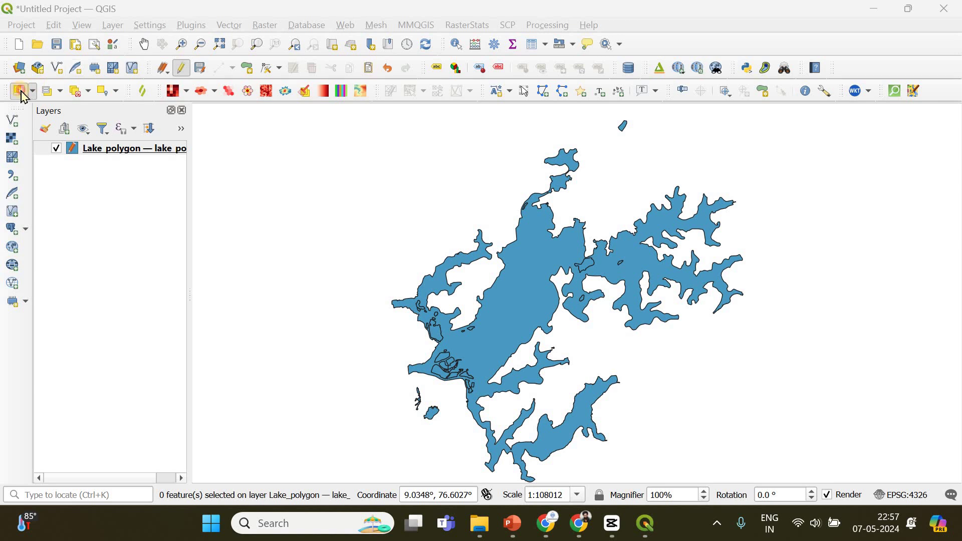
- Select several small lakes on the map, then clear the selection
{"action": "left_click", "coordinate": [21, 93]}
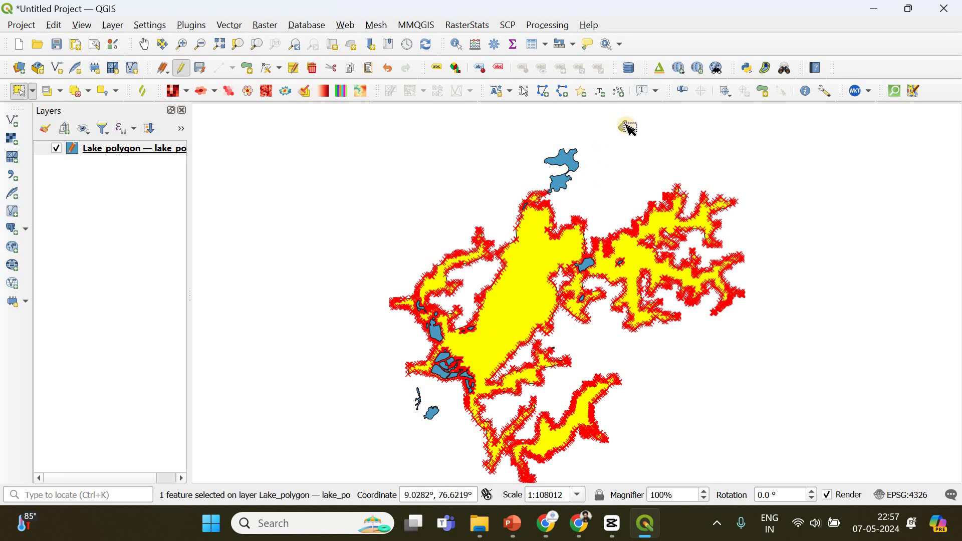
{"action": "left_click", "coordinate": [559, 160]}
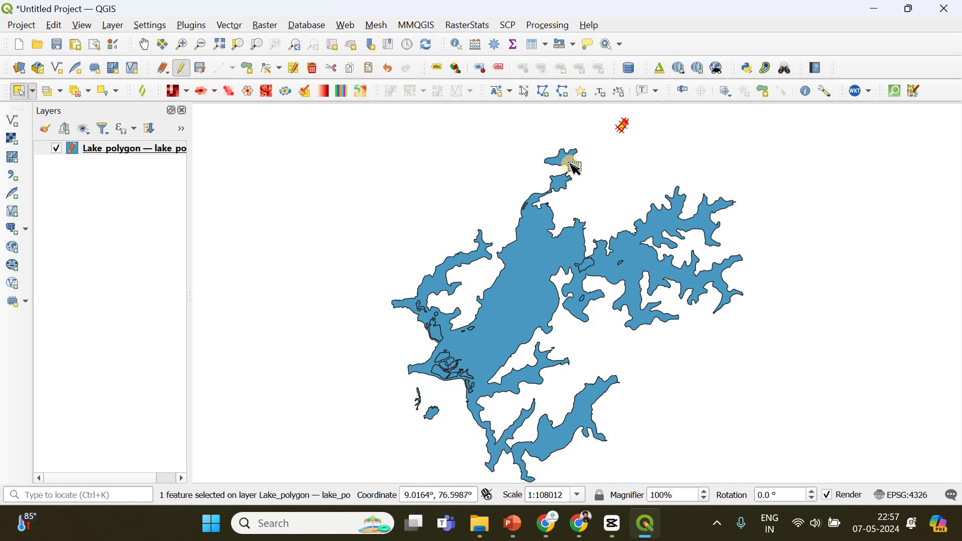
{"action": "left_click", "coordinate": [451, 411]}
{"action": "left_click", "coordinate": [432, 411]}
{"action": "left_click", "coordinate": [445, 373]}
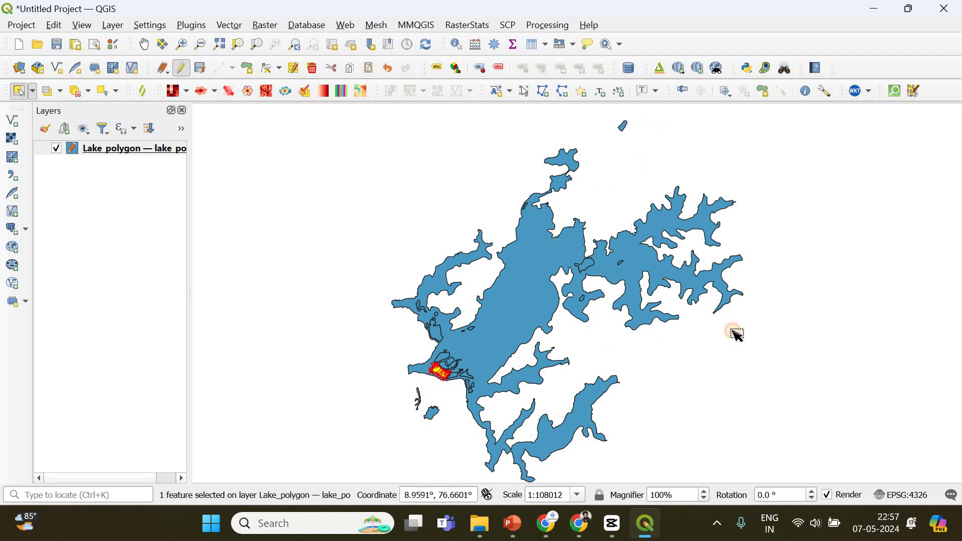
{"action": "left_click", "coordinate": [460, 257]}
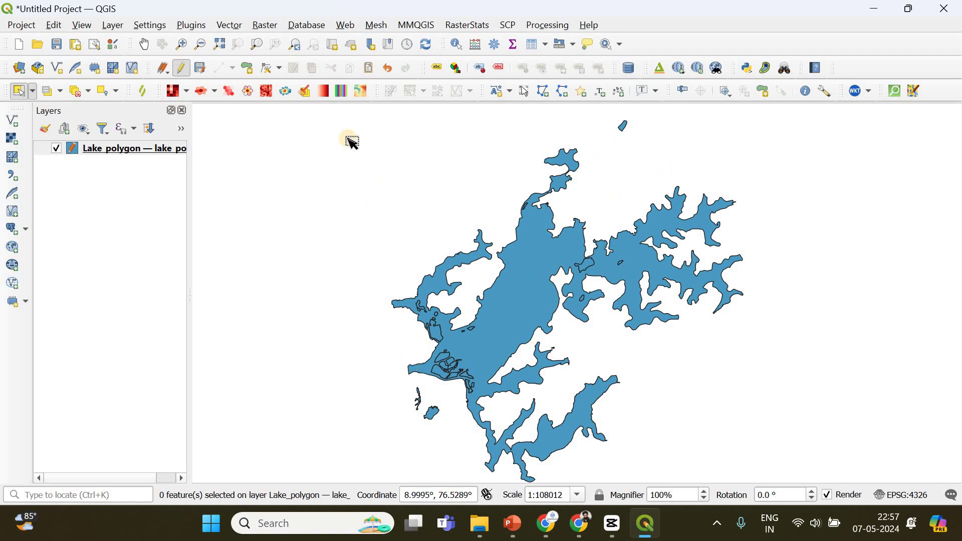
- Set the project's area measurement units to Square Kilometers in Project Properties
{"action": "left_click", "coordinate": [21, 25]}
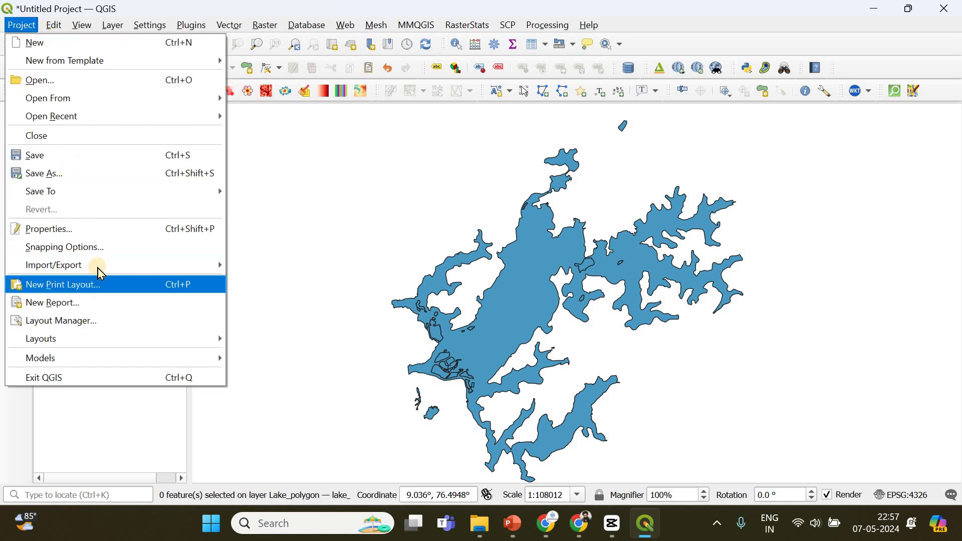
{"action": "left_click", "coordinate": [94, 230]}
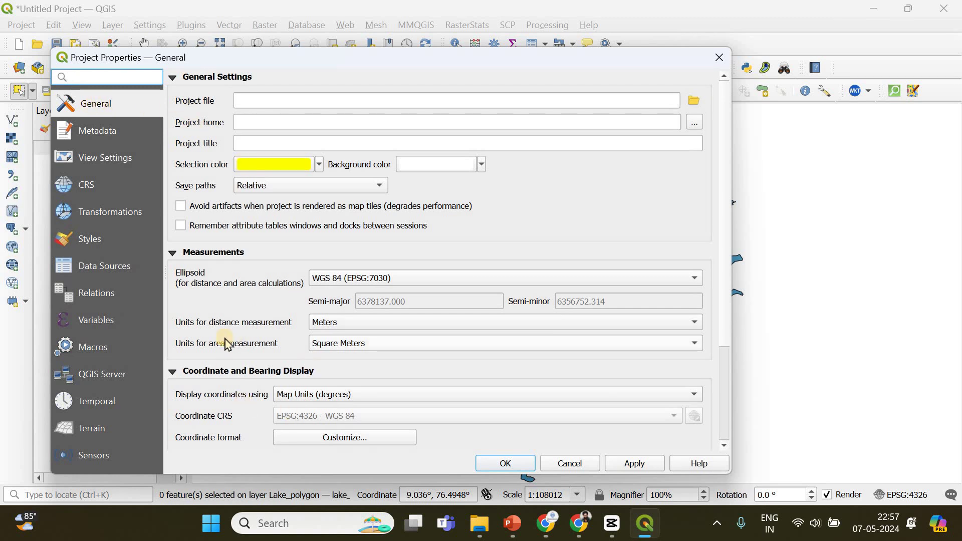
{"action": "left_click", "coordinate": [351, 345]}
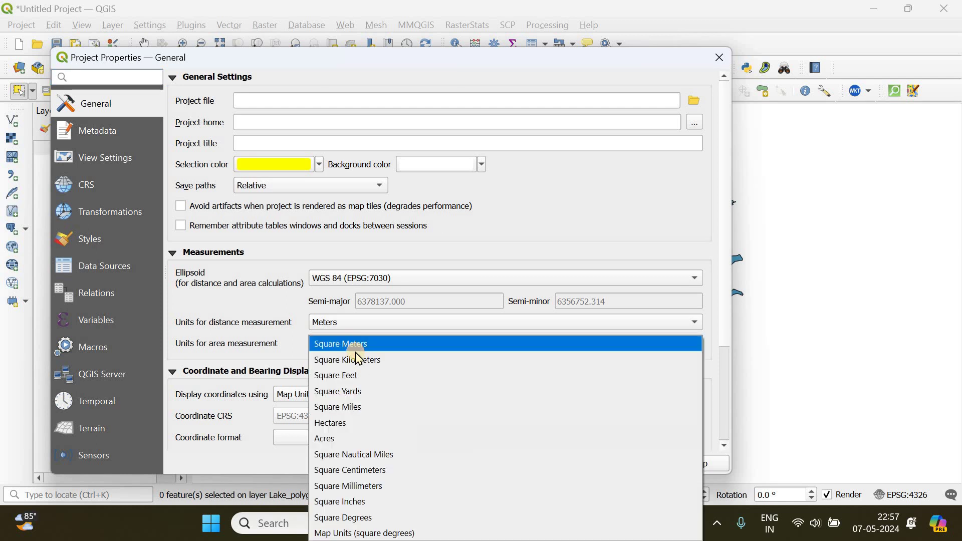
{"action": "left_click", "coordinate": [380, 366]}
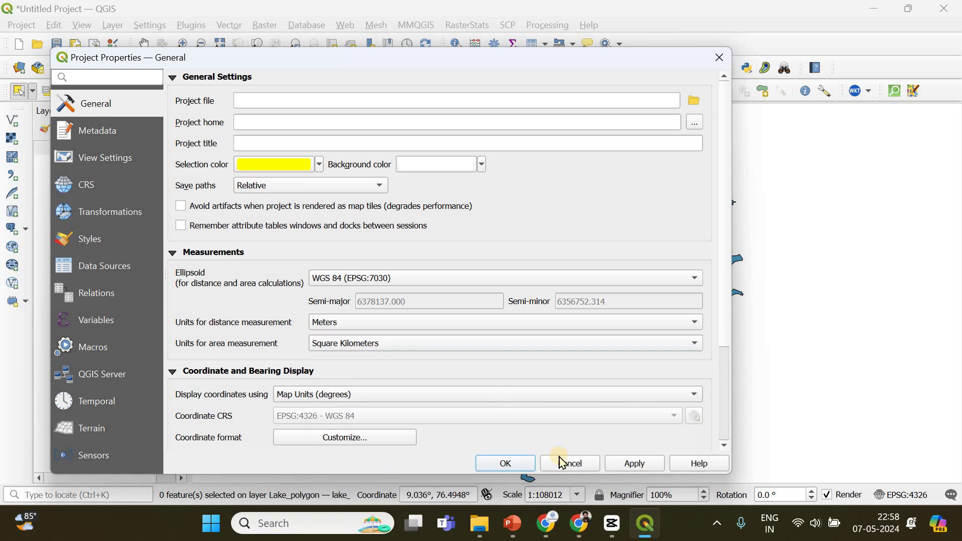
{"action": "left_click", "coordinate": [635, 466]}
{"action": "left_click", "coordinate": [503, 463]}
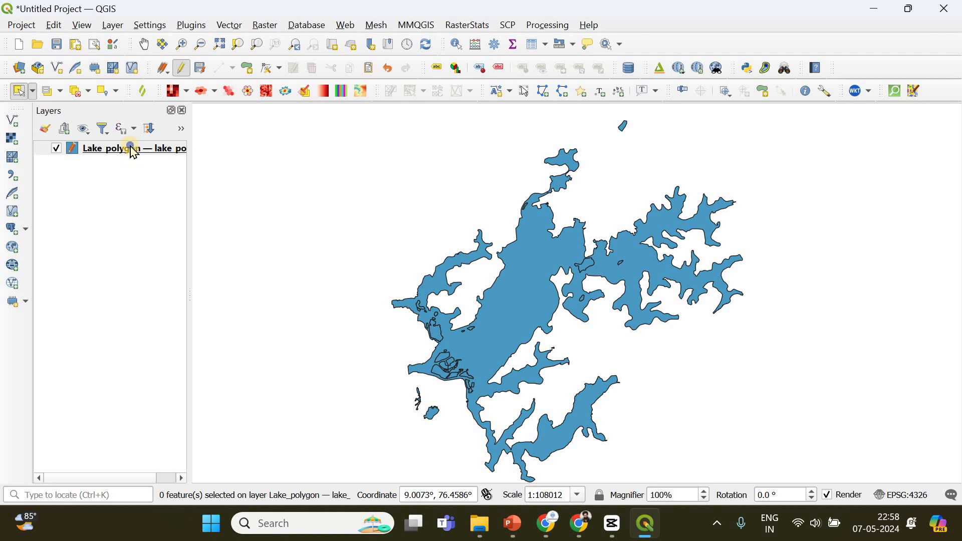
- Open the Lake_polygon attribute table and maximize it
{"action": "right_click", "coordinate": [133, 149]}
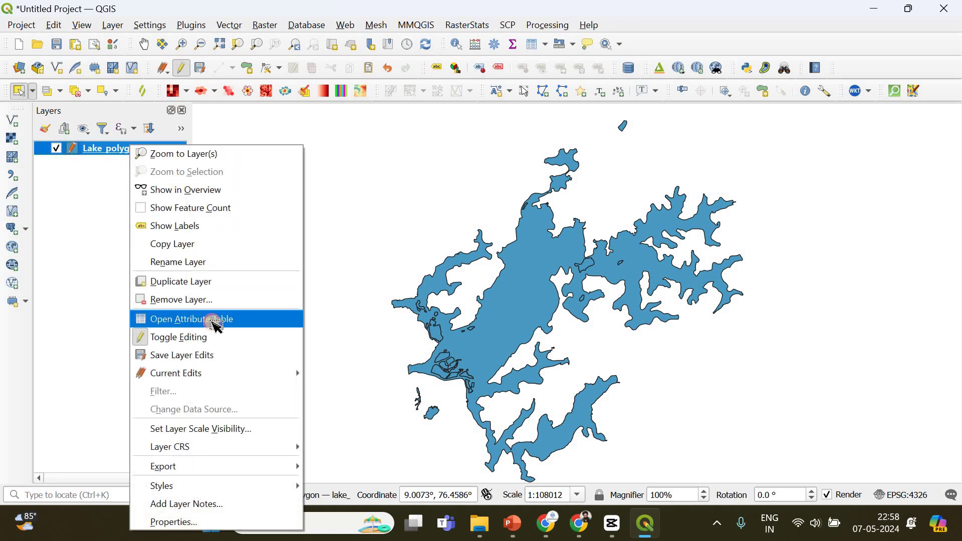
{"action": "left_click", "coordinate": [216, 326]}
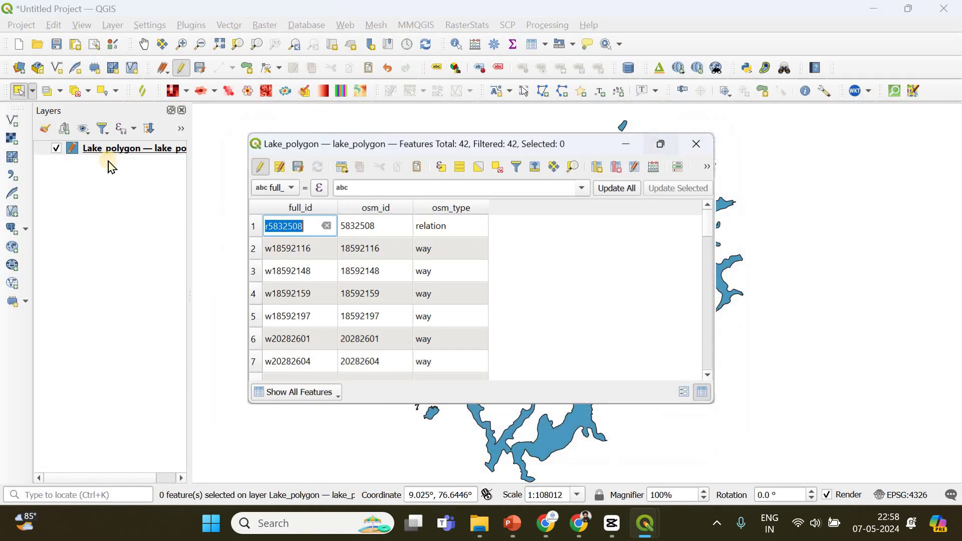
{"action": "key", "text": "super+Up"}
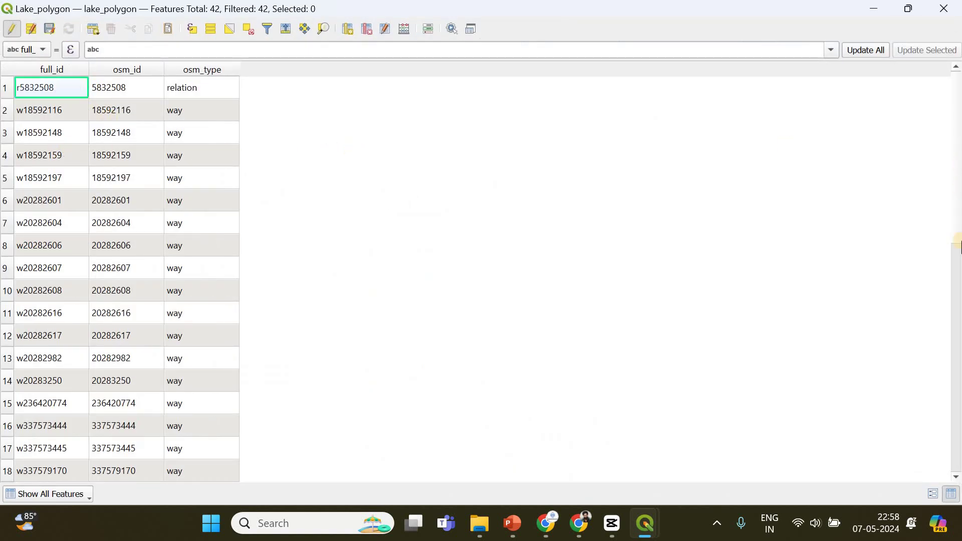
{"action": "left_click", "coordinate": [958, 344]}
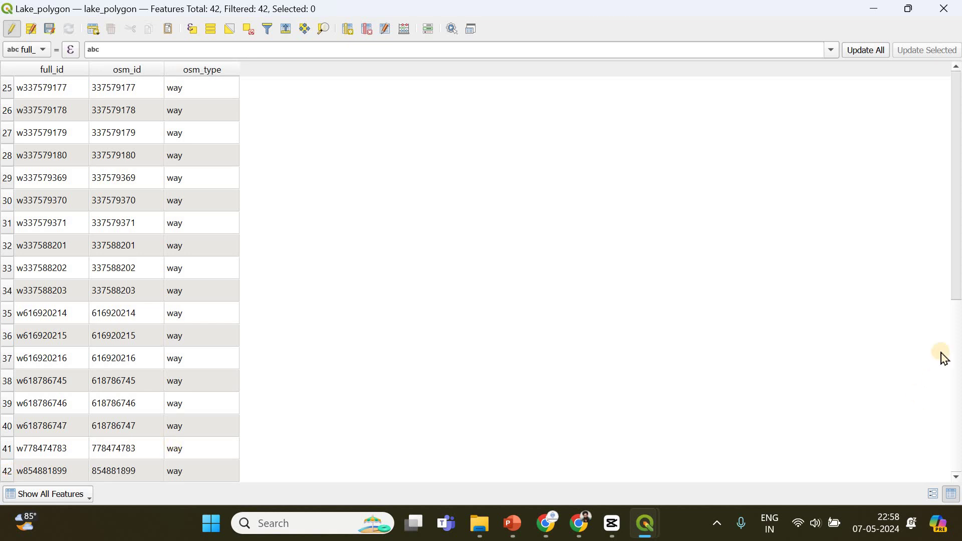
- Switch to the map and back, then scroll through the 42 lake rows
{"action": "key", "text": "alt+Tab"}
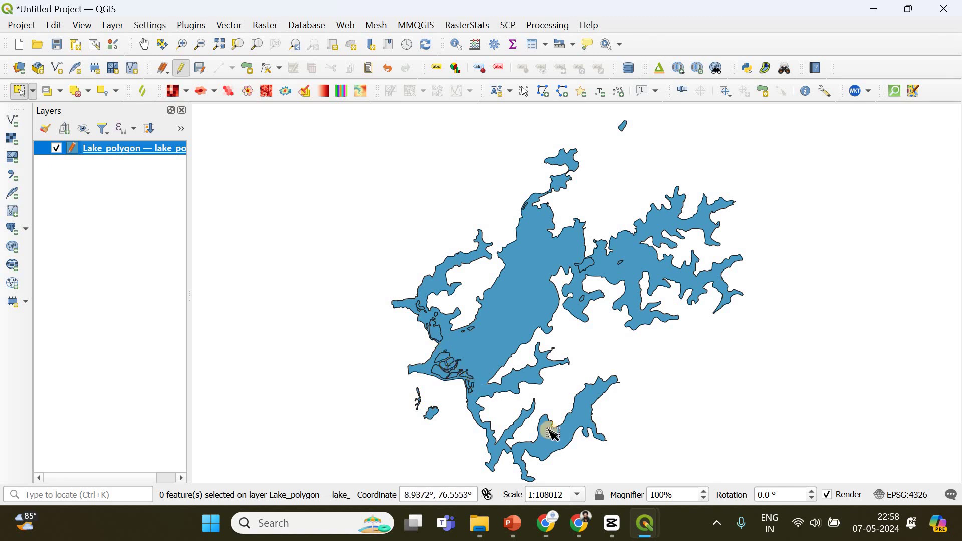
{"action": "mouse_move", "coordinate": [646, 536]}
{"action": "left_click", "coordinate": [705, 451]}
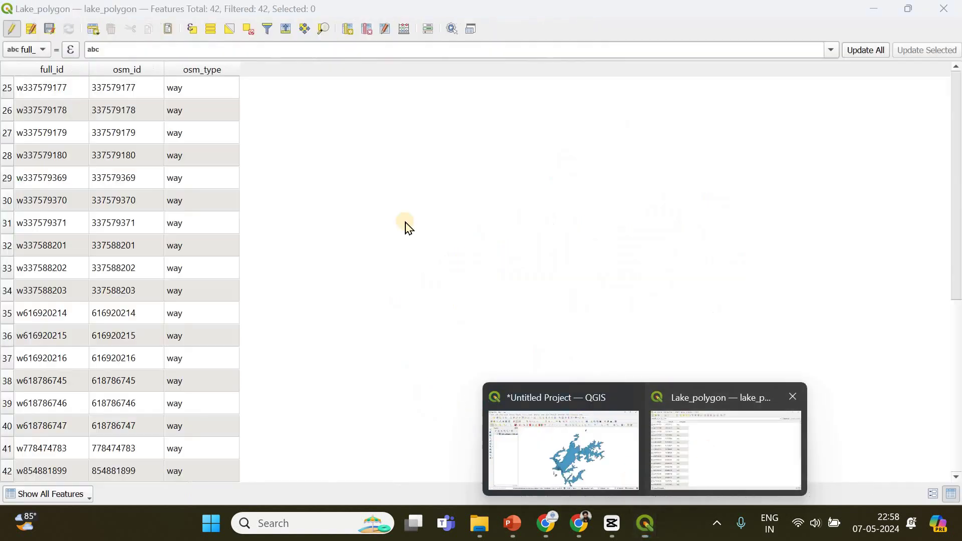
{"action": "left_click_drag", "start_coordinate": [958, 151], "coordinate": [958, 101]}
{"action": "scroll", "coordinate": [959, 386], "scroll_direction": "down", "scroll_amount": 7}
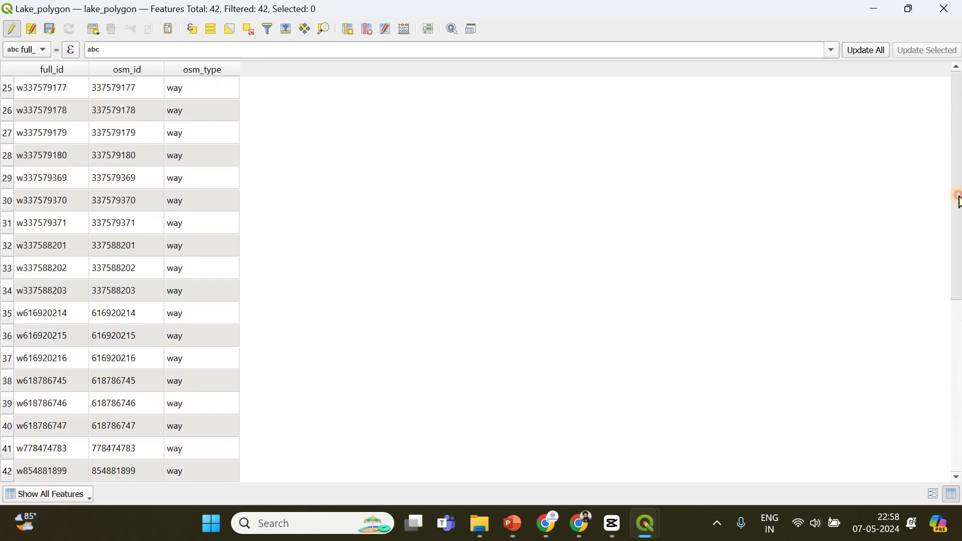
{"action": "scroll", "coordinate": [959, 200], "scroll_direction": "up", "scroll_amount": 8}
{"action": "left_click", "coordinate": [186, 33]}
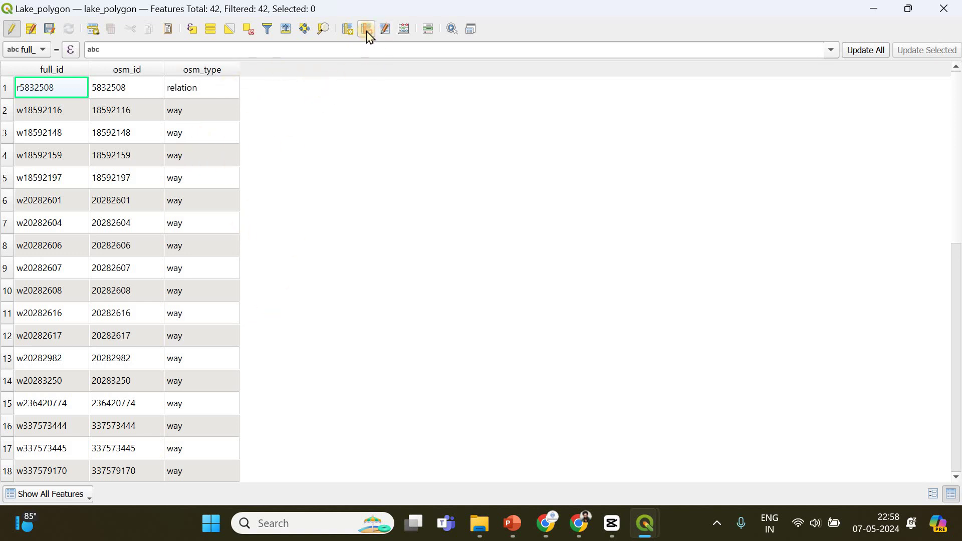
- In the Field Calculator, define a new output field Area of type Decimal number (real)
{"action": "left_click", "coordinate": [407, 32]}
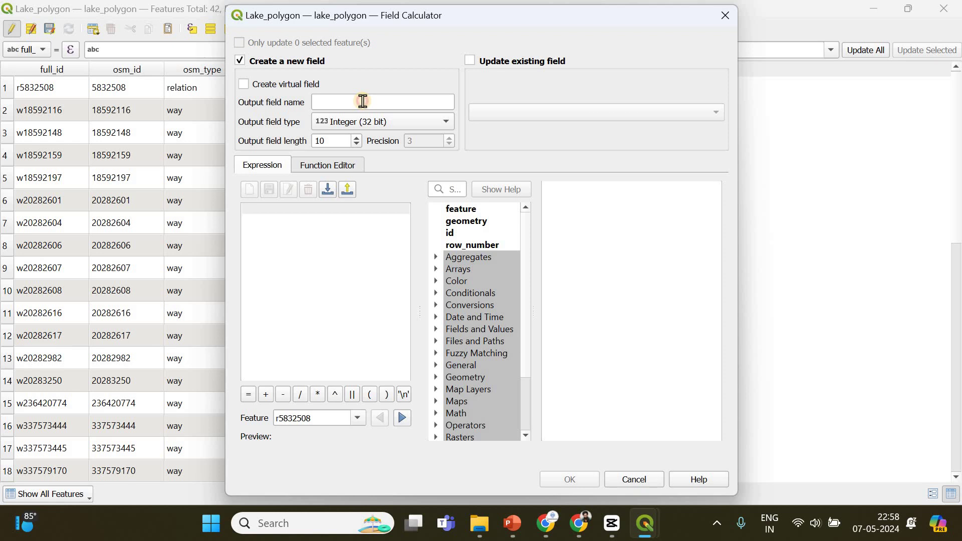
{"action": "left_click", "coordinate": [363, 101]}
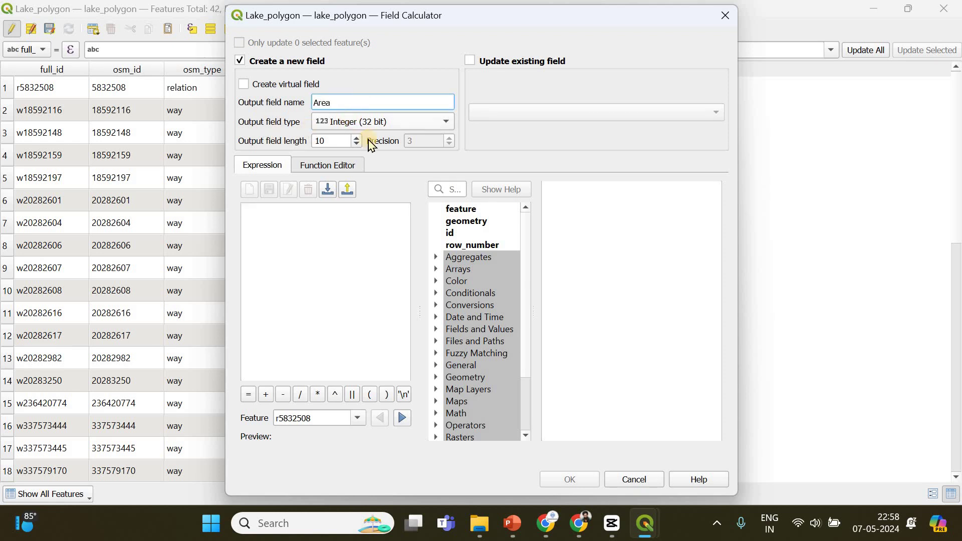
{"action": "left_click", "coordinate": [357, 122]}
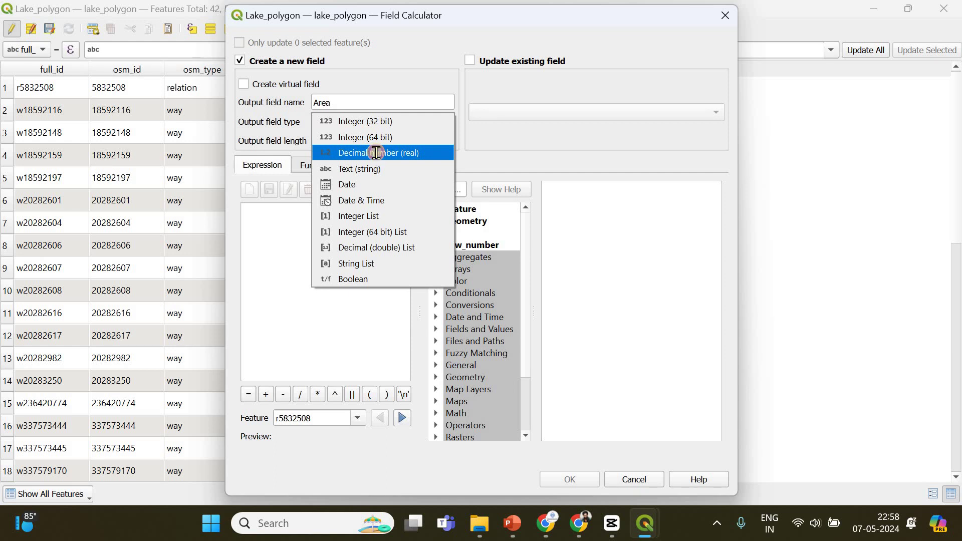
{"action": "left_click", "coordinate": [376, 153]}
{"action": "left_click", "coordinate": [393, 123]}
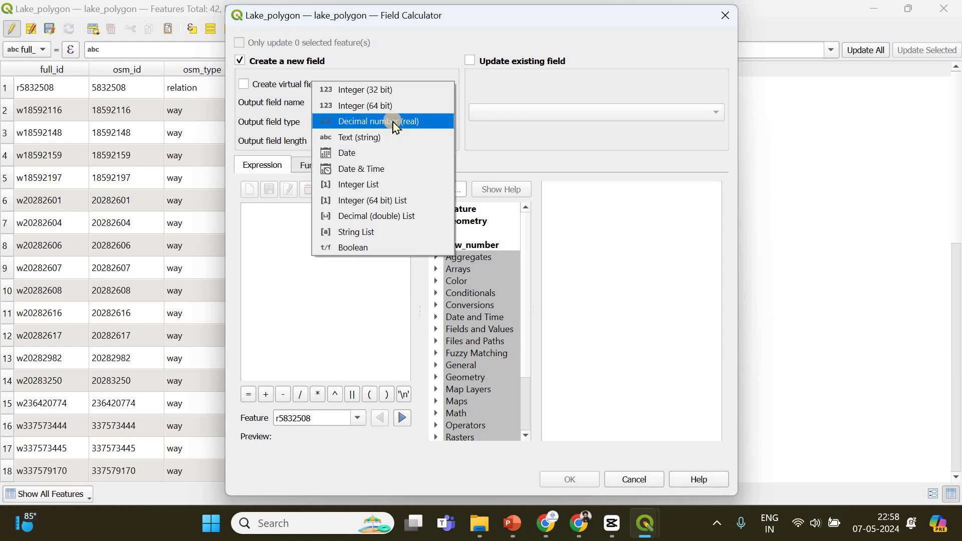
{"action": "left_click", "coordinate": [383, 72]}
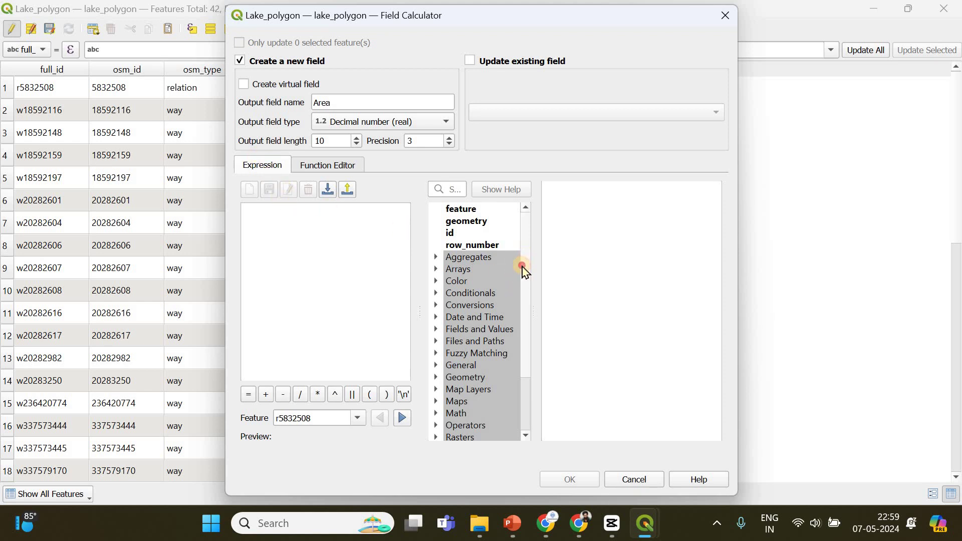
- Insert Geometry > $area as the field's expression, previewing 51.371
{"action": "scroll", "coordinate": [523, 271], "scroll_direction": "down", "scroll_amount": 2}
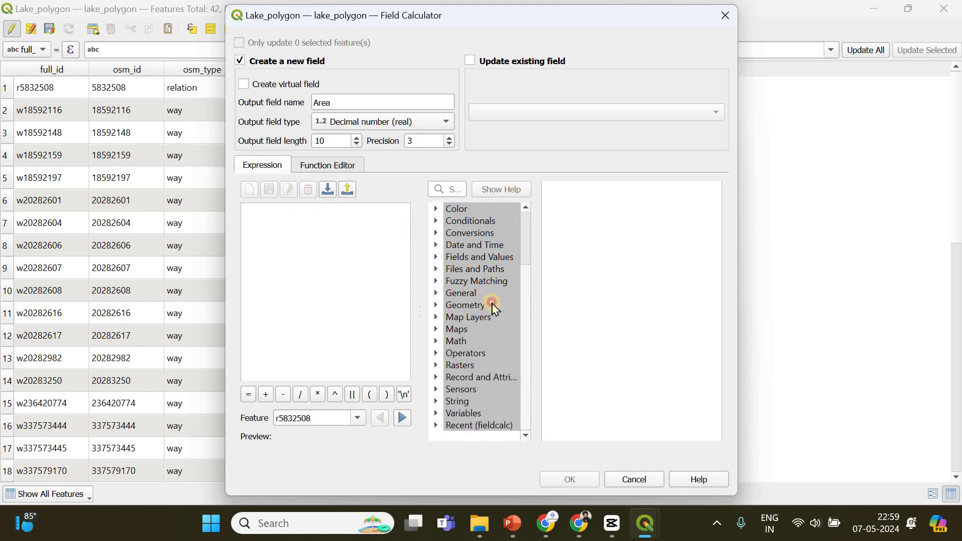
{"action": "left_click", "coordinate": [436, 305]}
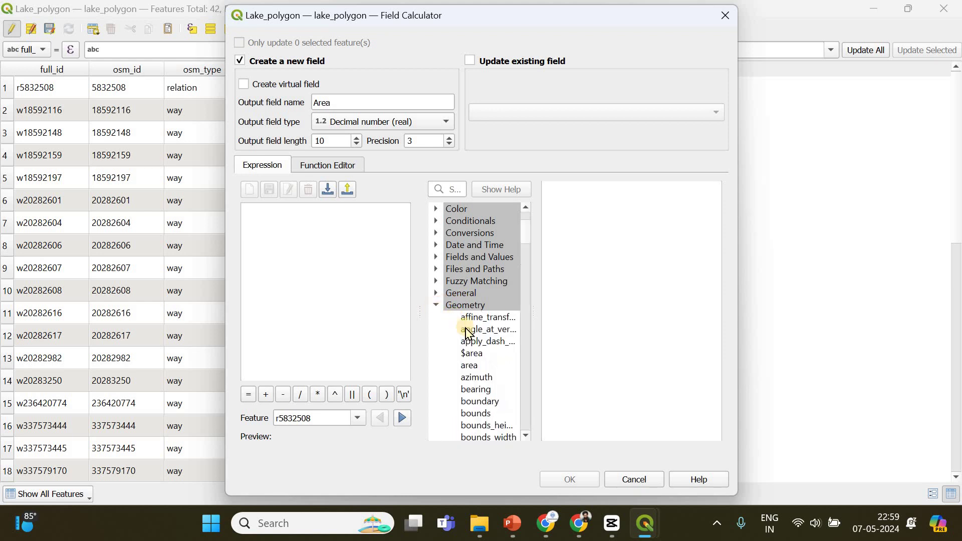
{"action": "left_click", "coordinate": [474, 355]}
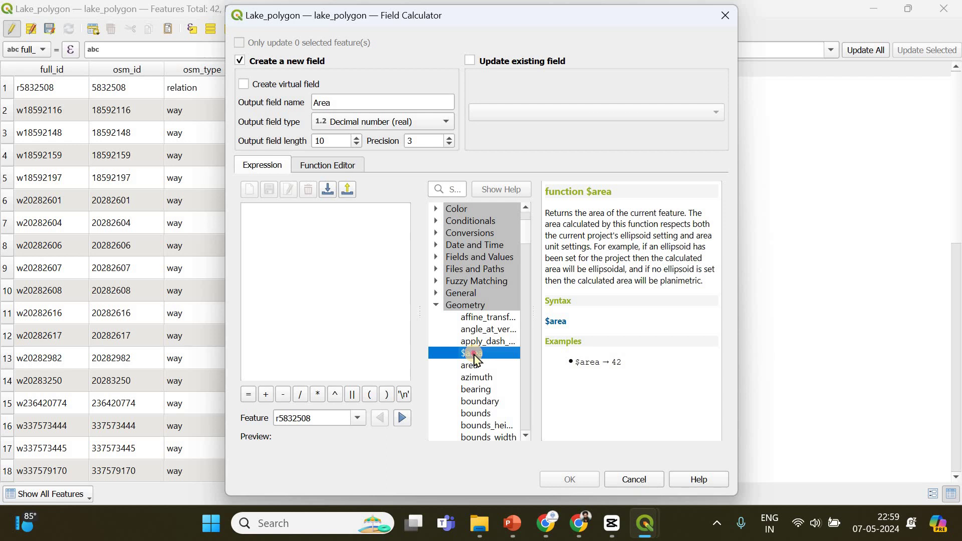
{"action": "double_click", "coordinate": [474, 355]}
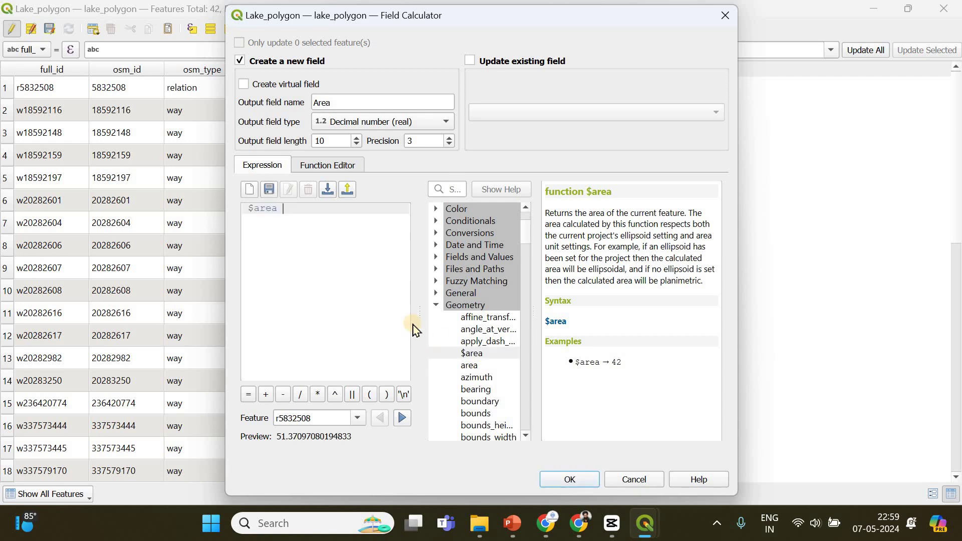
- Compute the Area column, check its values from 51.371 down to 0.001, and close the table
{"action": "left_click", "coordinate": [565, 480]}
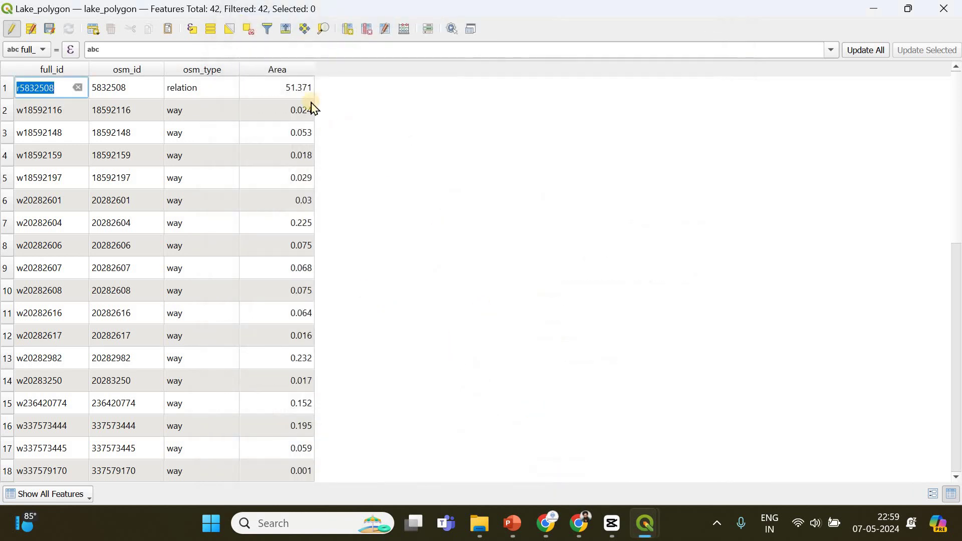
{"action": "key", "text": "Escape"}
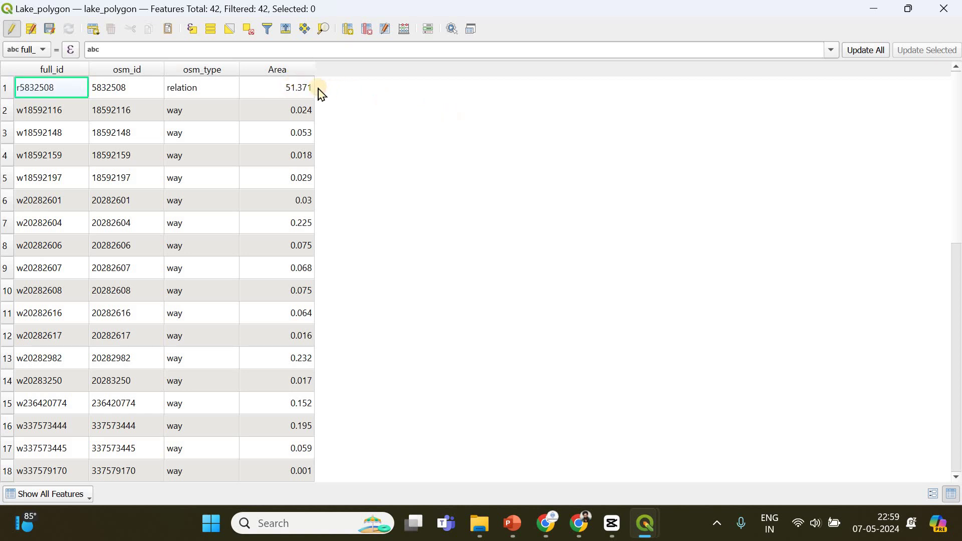
{"action": "scroll", "coordinate": [284, 107], "scroll_direction": "down", "scroll_amount": 8}
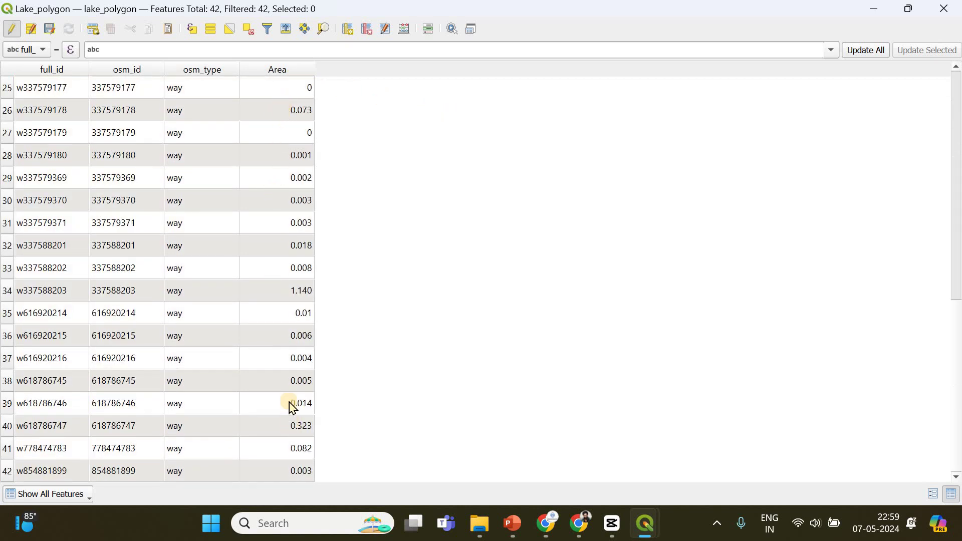
{"action": "scroll", "coordinate": [295, 275], "scroll_direction": "up", "scroll_amount": 8}
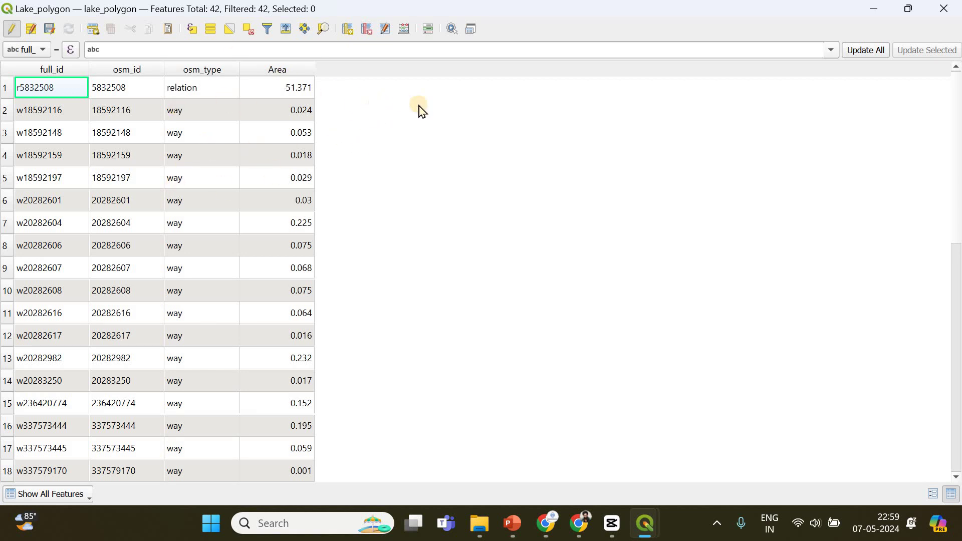
{"action": "left_click", "coordinate": [944, 8]}
- Open the Lake_polygon layer's context menu at Export > Save Features As
{"action": "right_click", "coordinate": [111, 149]}
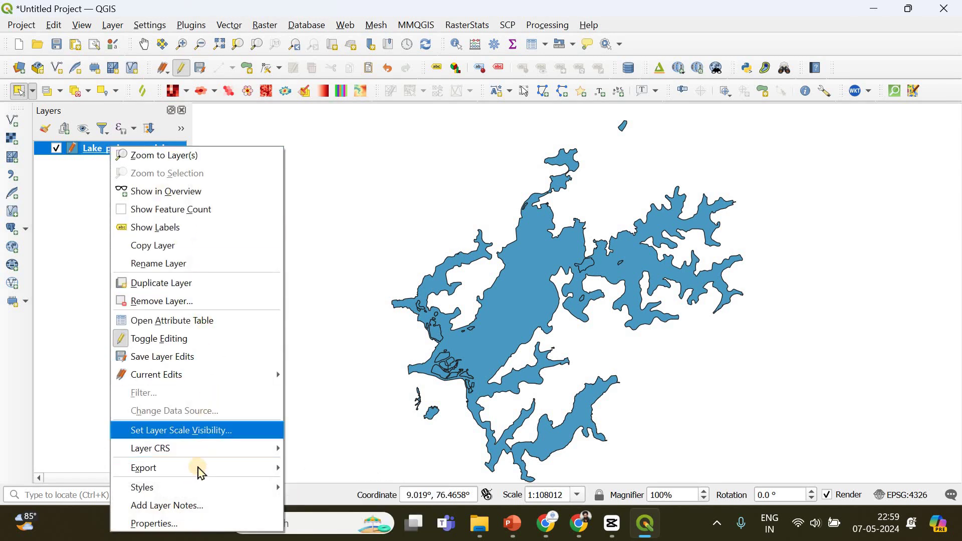
{"action": "mouse_move", "coordinate": [201, 471]}
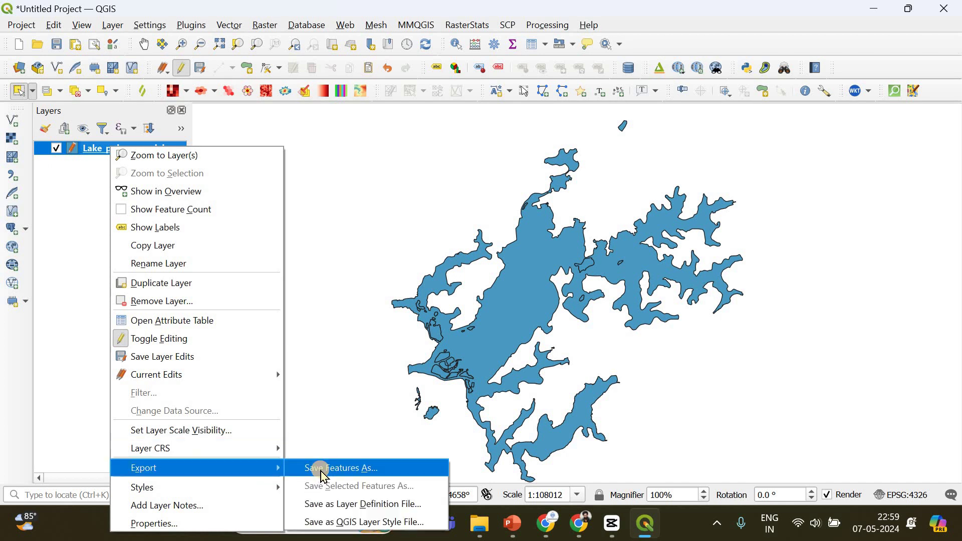
- Start Save Features As and set the export format to CSV
{"action": "left_click", "coordinate": [325, 471]}
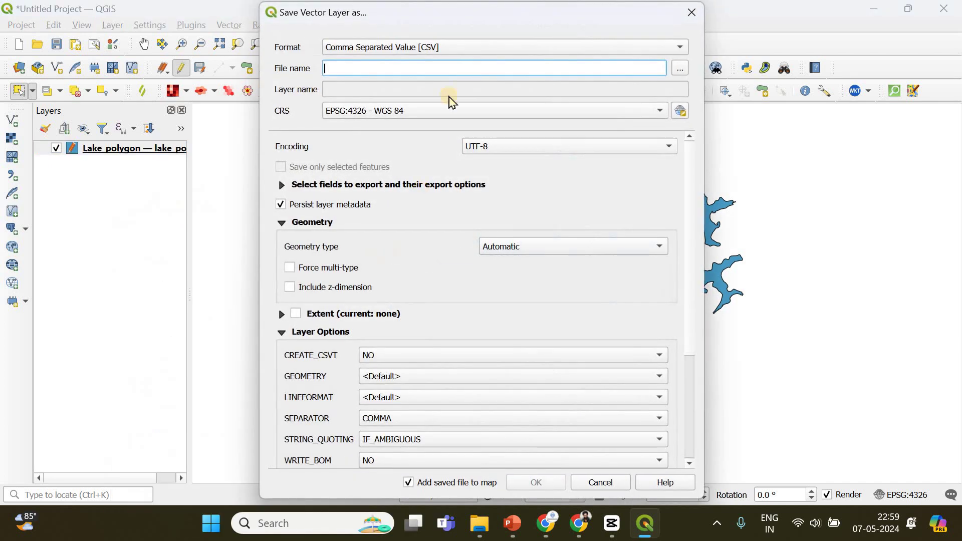
{"action": "left_click", "coordinate": [371, 46]}
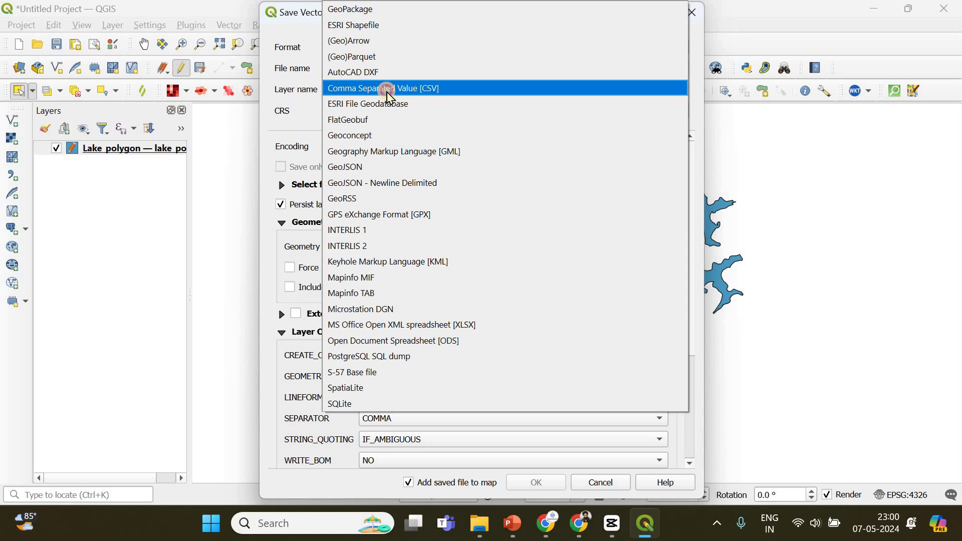
{"action": "left_click", "coordinate": [389, 90]}
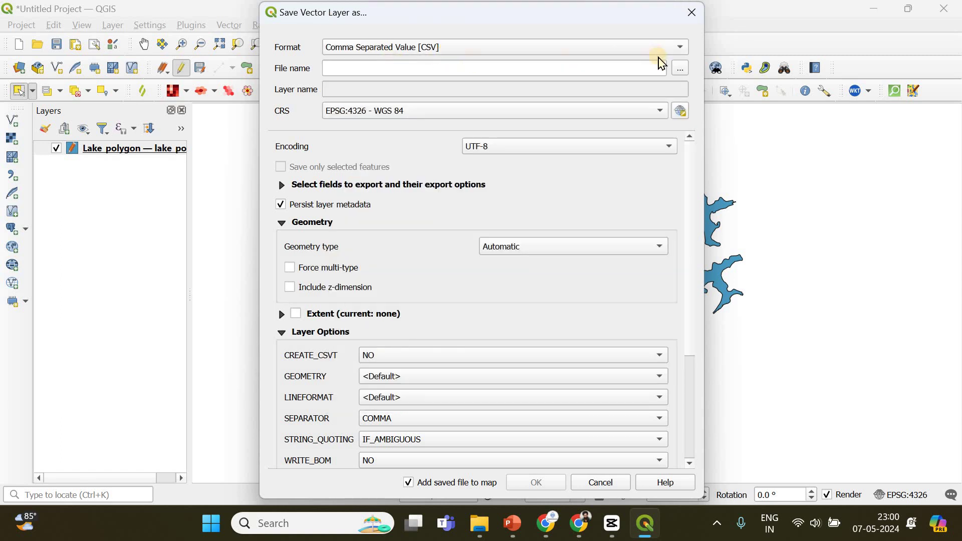
- Save to the Desktop as Lake_Areas_Final and run the export
{"action": "left_click", "coordinate": [682, 69]}
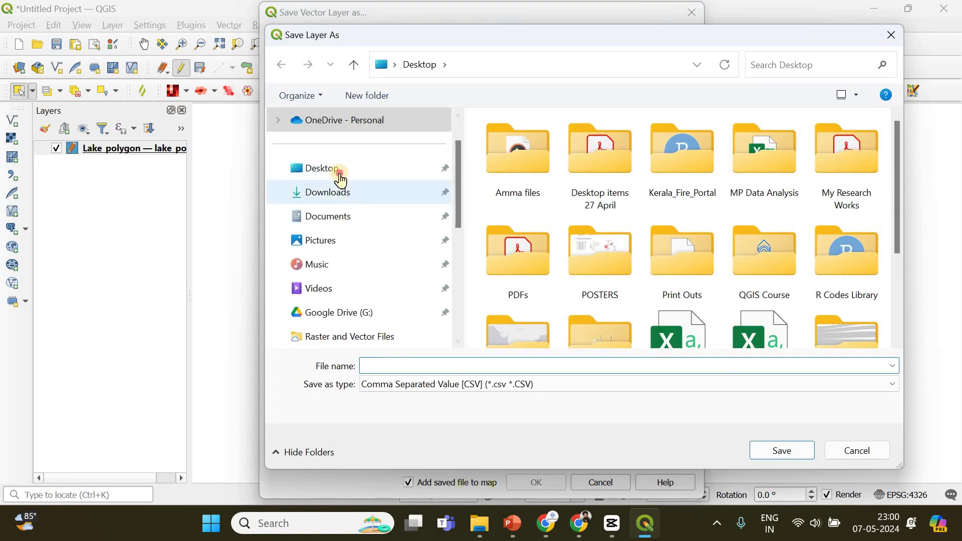
{"action": "left_click", "coordinate": [335, 172]}
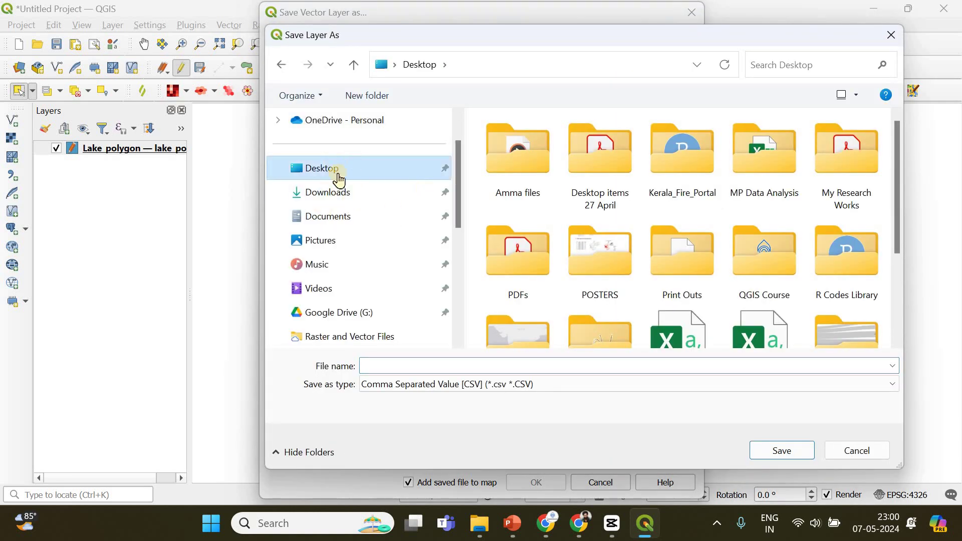
{"action": "left_click", "coordinate": [412, 368]}
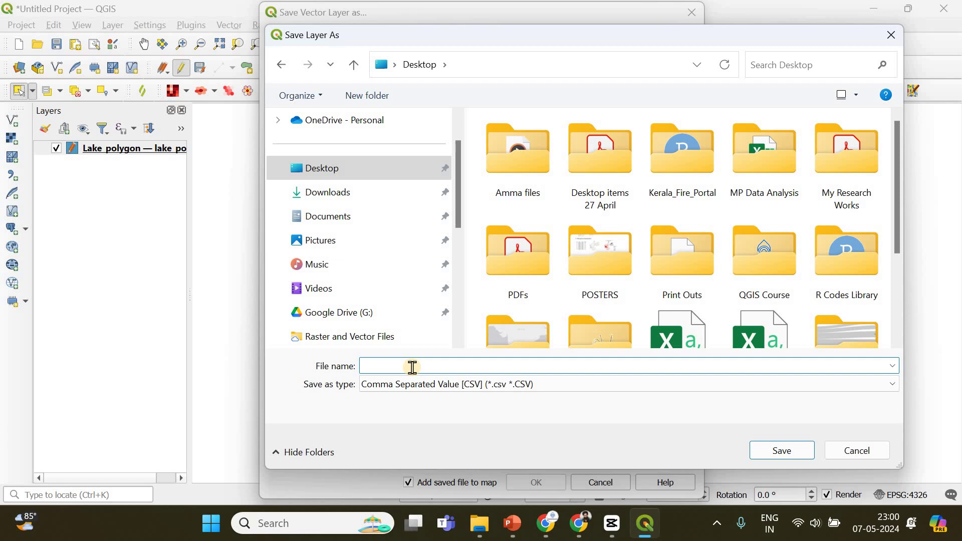
{"action": "type", "text": "Lake_Areas"}
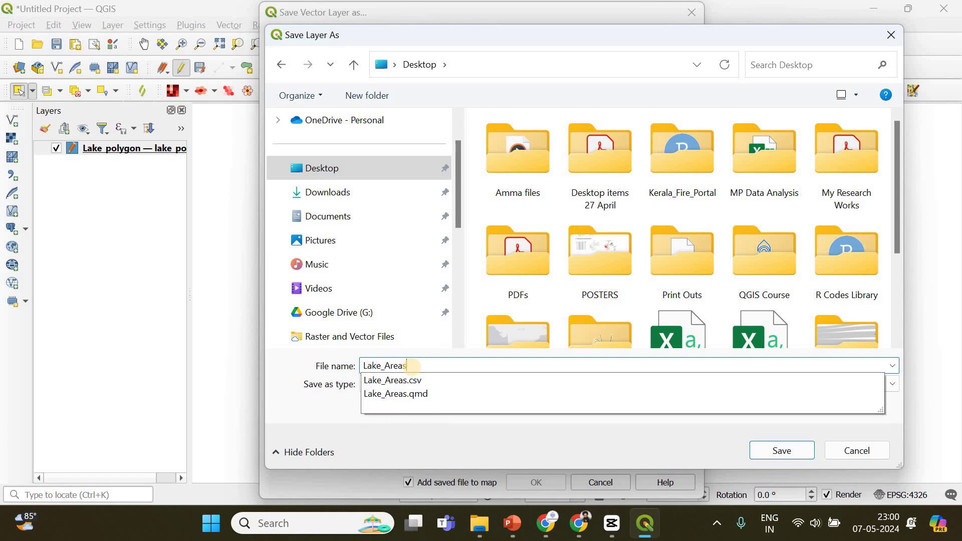
{"action": "type", "text": "_"}
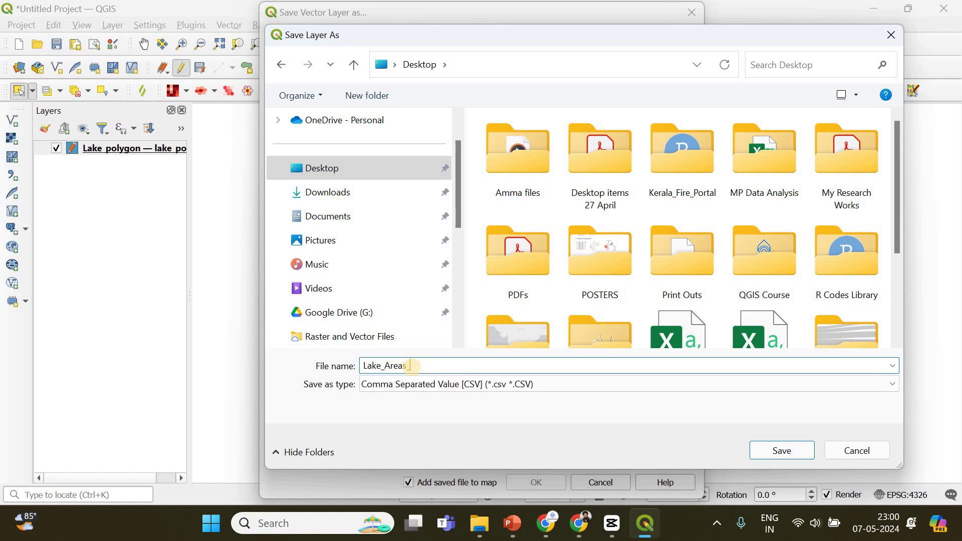
{"action": "type", "text": "Final"}
{"action": "left_click", "coordinate": [780, 450]}
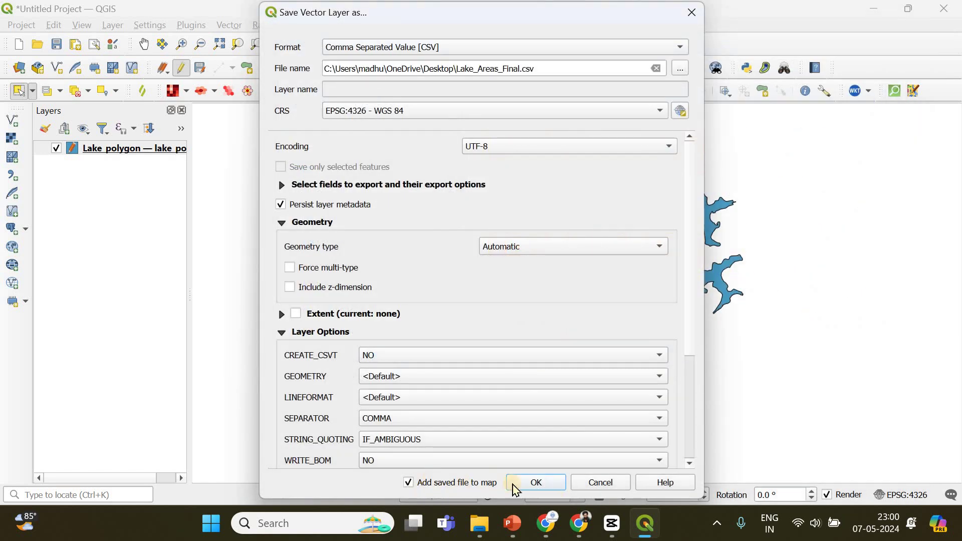
{"action": "left_click", "coordinate": [526, 486]}
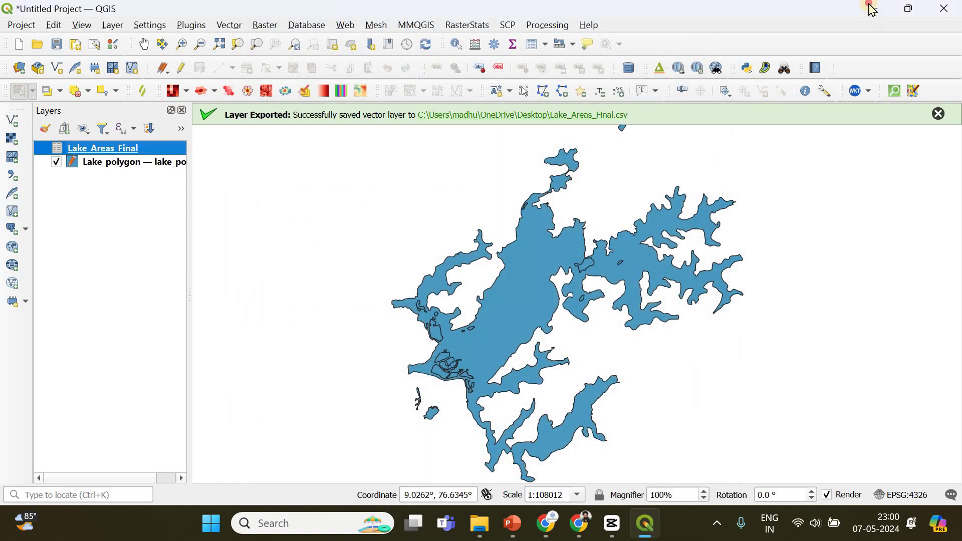
- Minimize QGIS and the browser, refresh the desktop, and open Lake_Areas_Final.csv
{"action": "left_click", "coordinate": [872, 9]}
{"action": "left_click", "coordinate": [870, 6]}
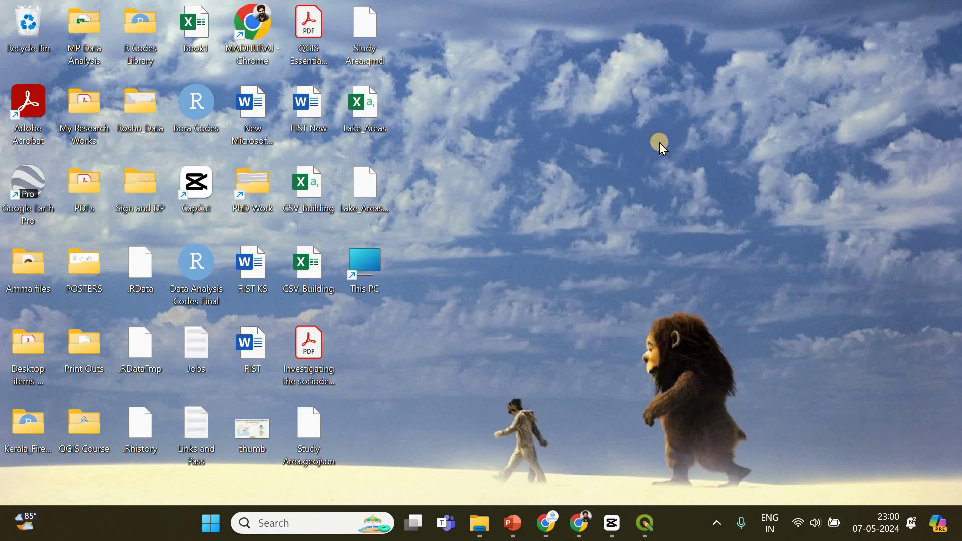
{"action": "right_click", "coordinate": [656, 142]}
{"action": "left_click", "coordinate": [691, 207]}
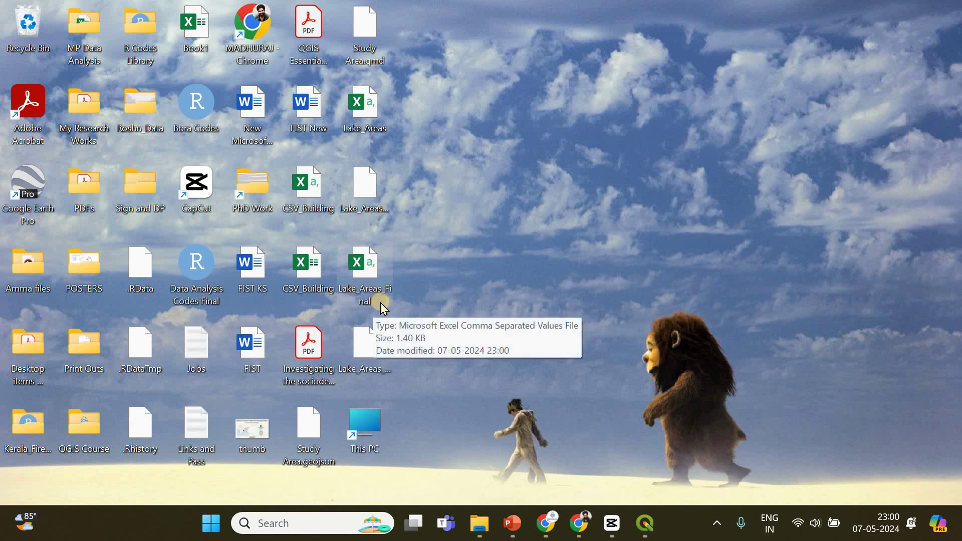
{"action": "double_click", "coordinate": [377, 269]}
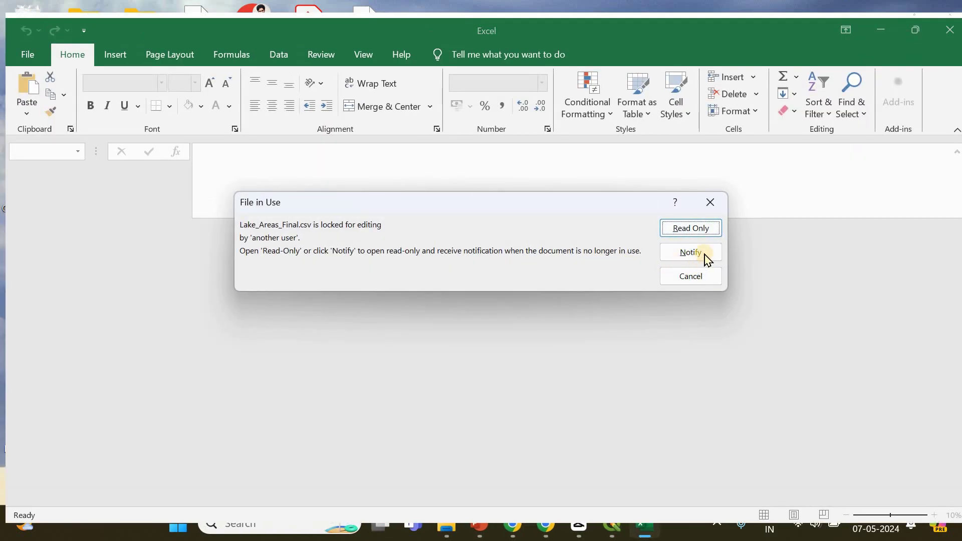
- Open the file Read Only, maximize Excel, scroll to row 43, and select D44
{"action": "left_click", "coordinate": [702, 229]}
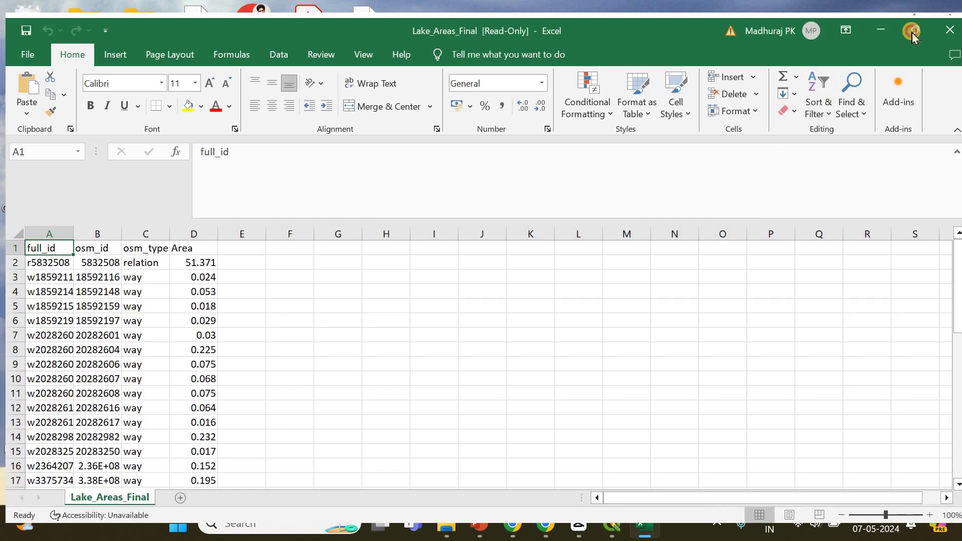
{"action": "left_click", "coordinate": [915, 30]}
{"action": "key", "text": "super+Up"}
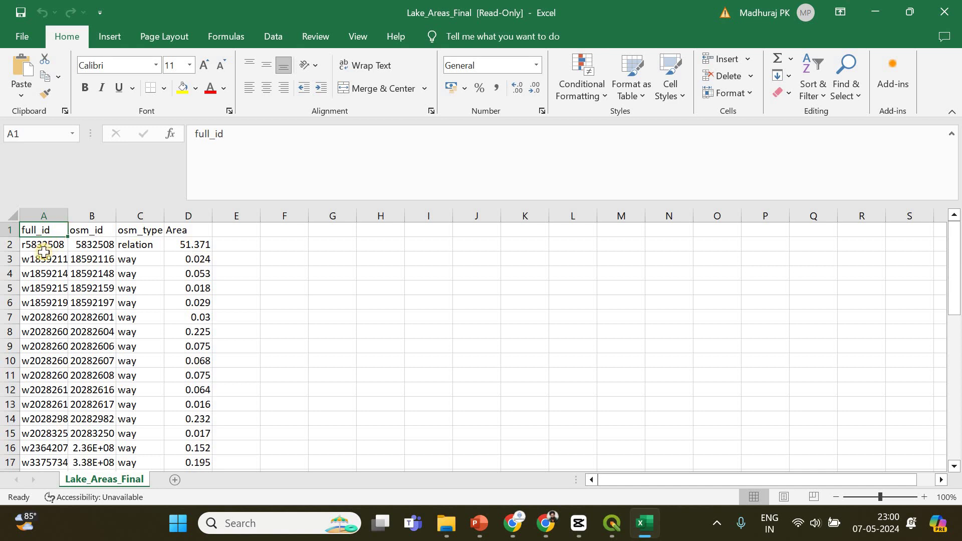
{"action": "scroll", "coordinate": [200, 244], "scroll_direction": "down", "scroll_amount": 13}
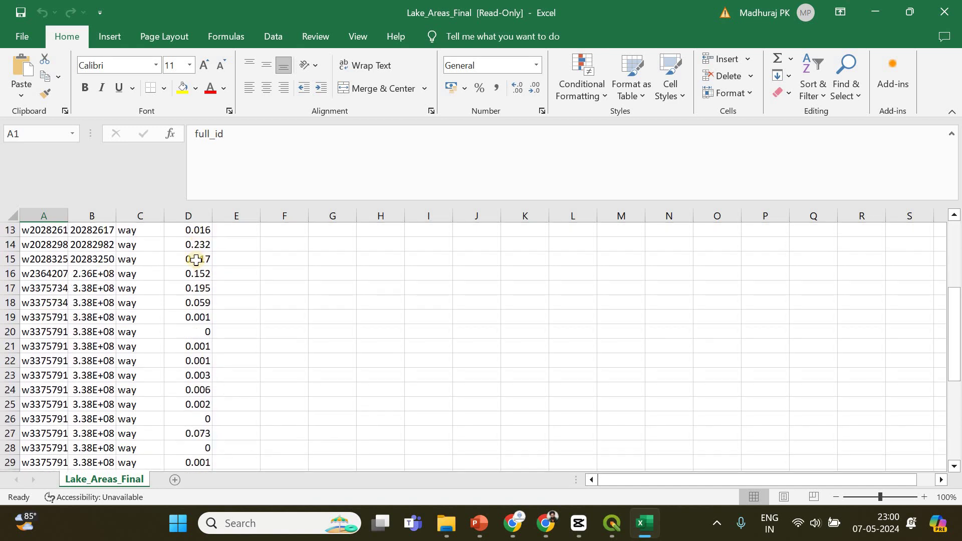
{"action": "left_click", "coordinate": [182, 291]}
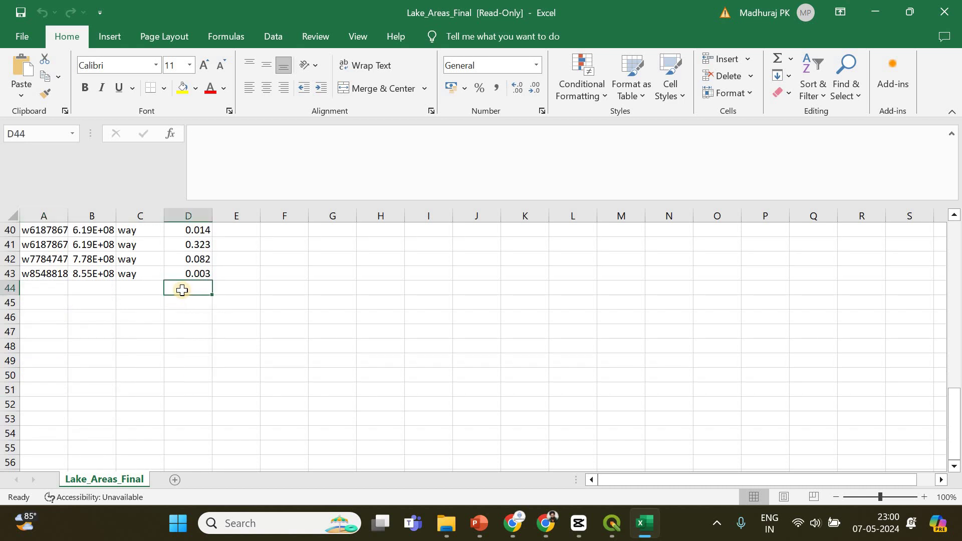
- Enter =SUM(D2:D43) in D44, totaling the Area column to 54.412
{"action": "type", "text": "="}
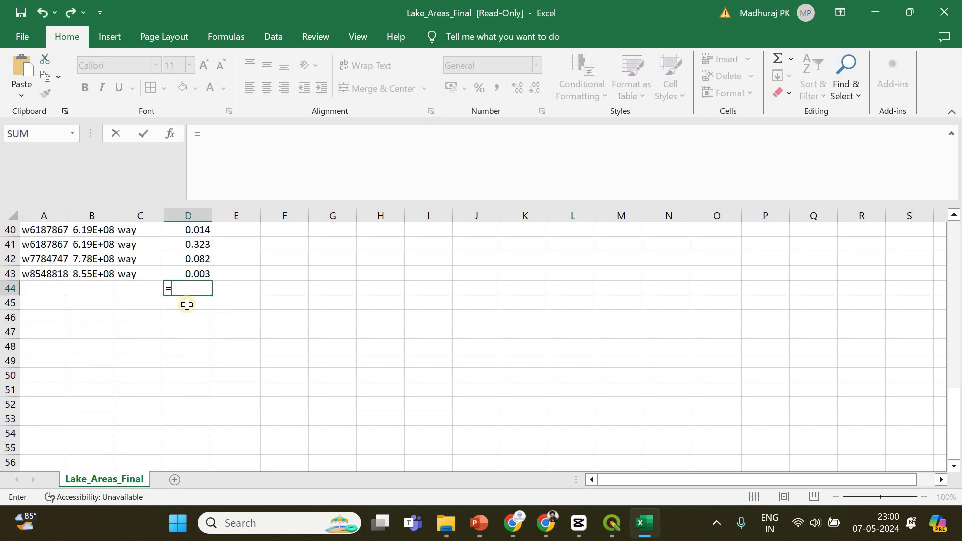
{"action": "left_click", "coordinate": [72, 134]}
{"action": "left_click", "coordinate": [75, 152]}
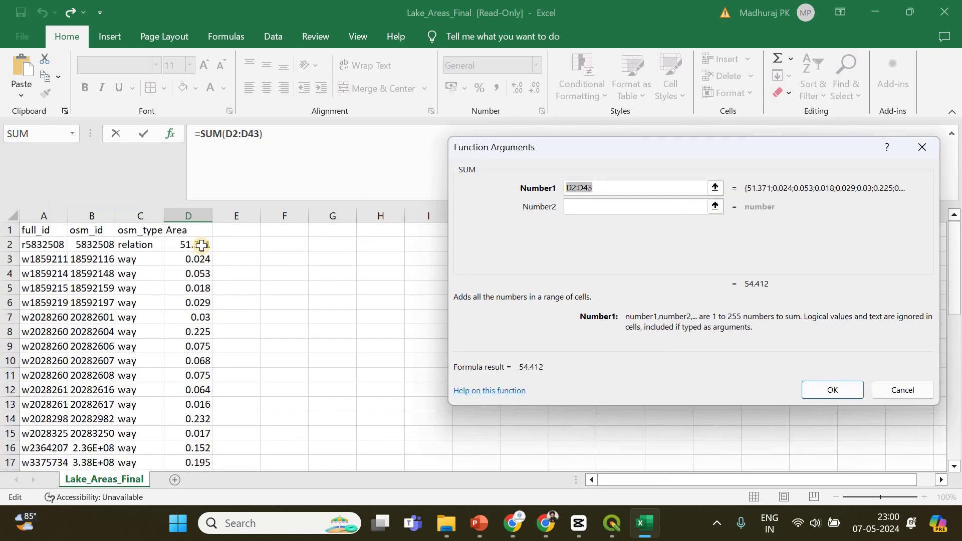
{"action": "left_click_drag", "start_coordinate": [198, 244], "coordinate": [191, 429]}
{"action": "left_click", "coordinate": [832, 390]}
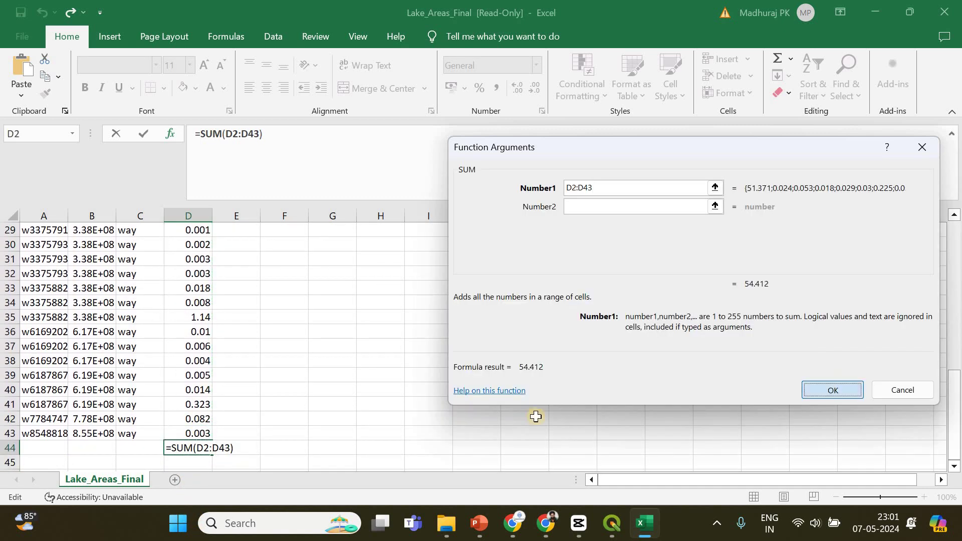